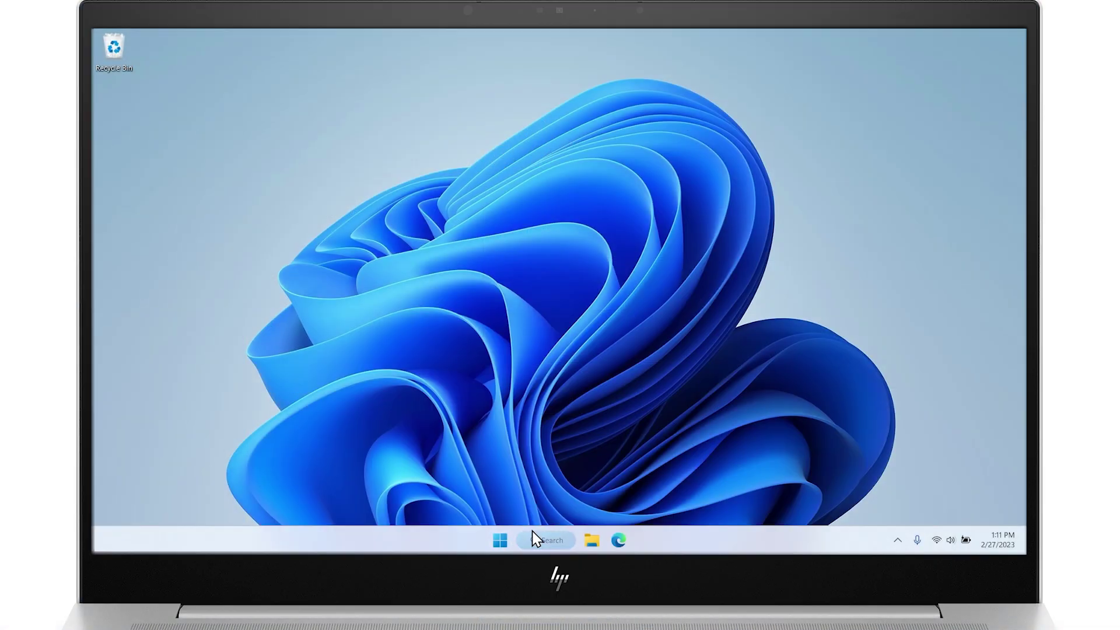
- Open Windows Update from search, resume the paused updates, and run a new update check
click(536, 538)
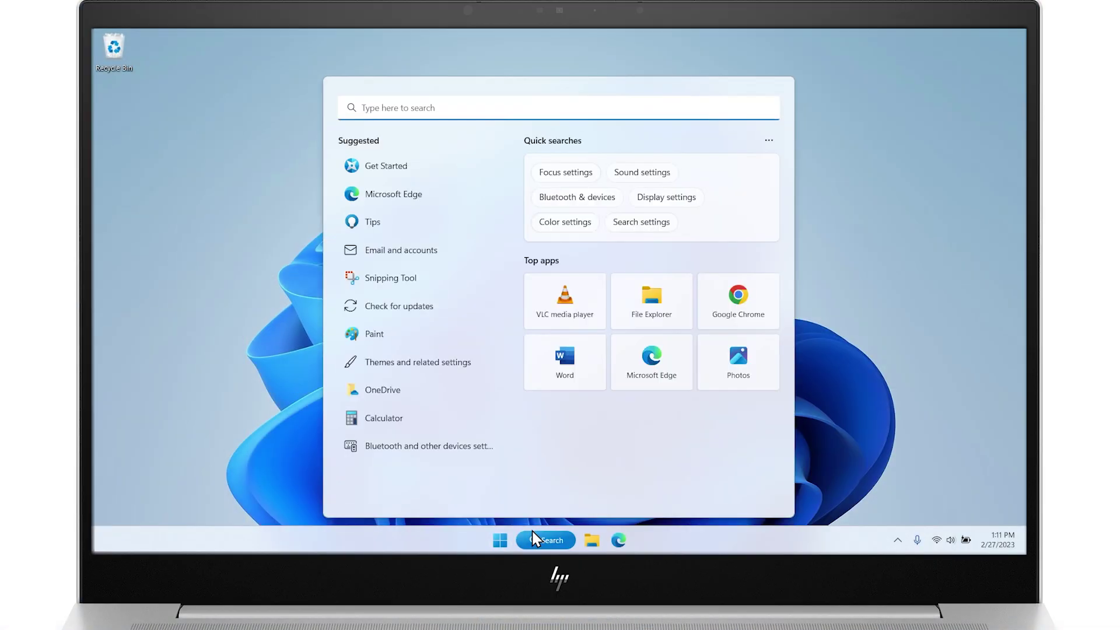
text(Windows Updat)
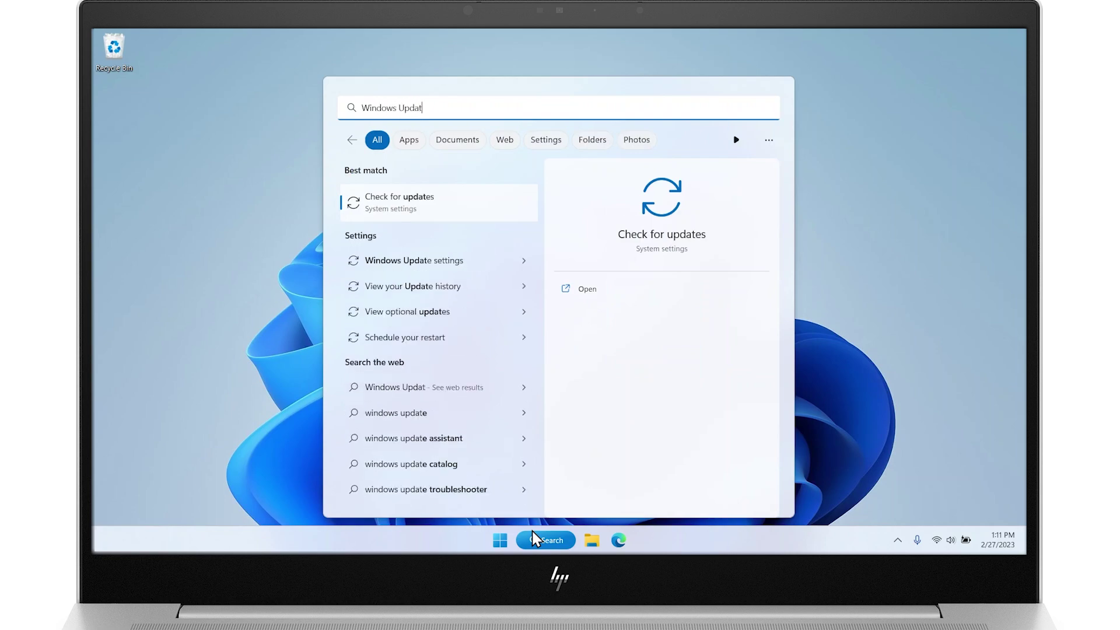
text(e)
click(415, 214)
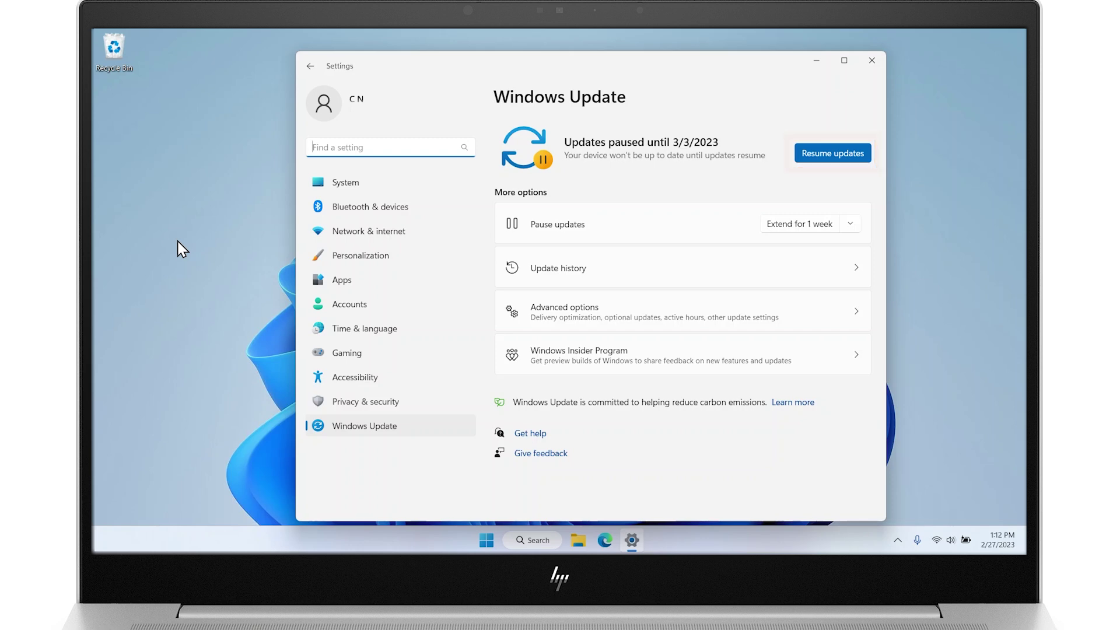
click(847, 150)
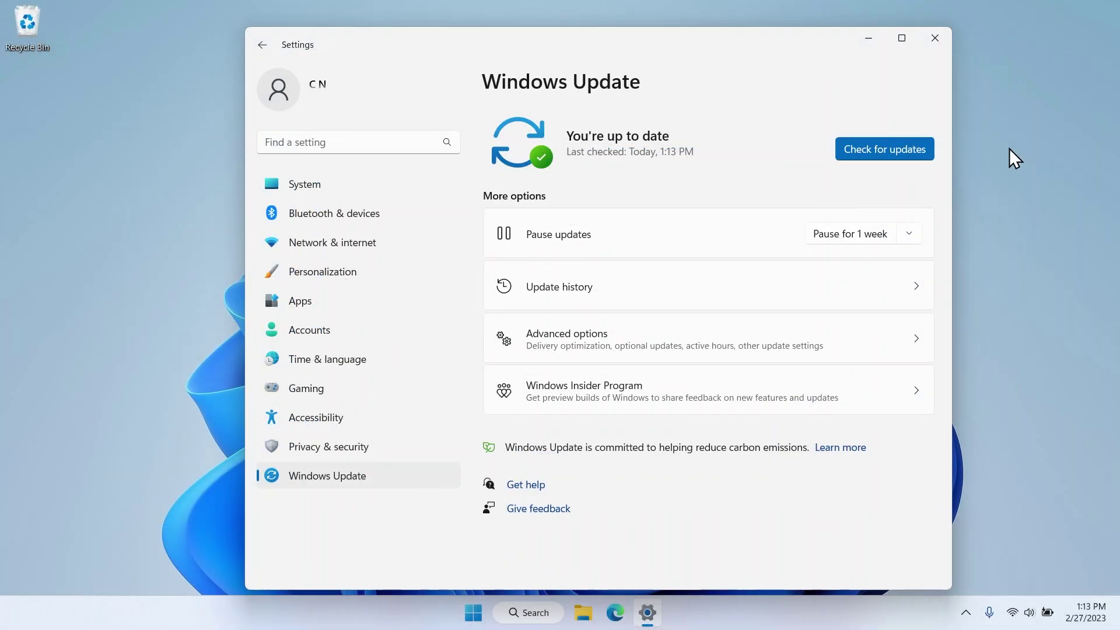
click(926, 150)
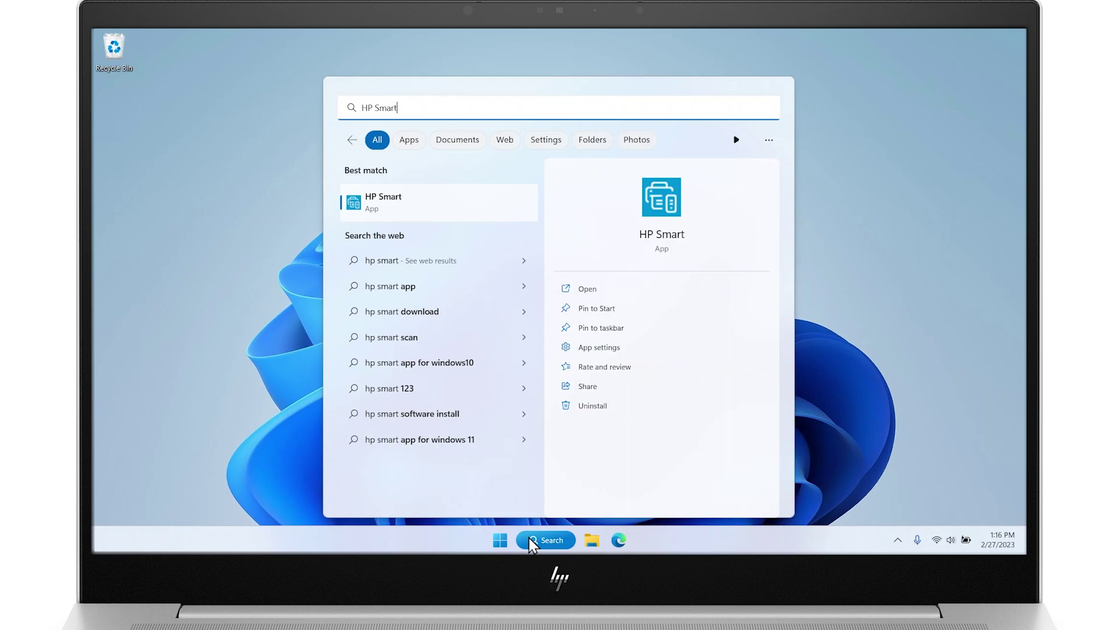
click(425, 214)
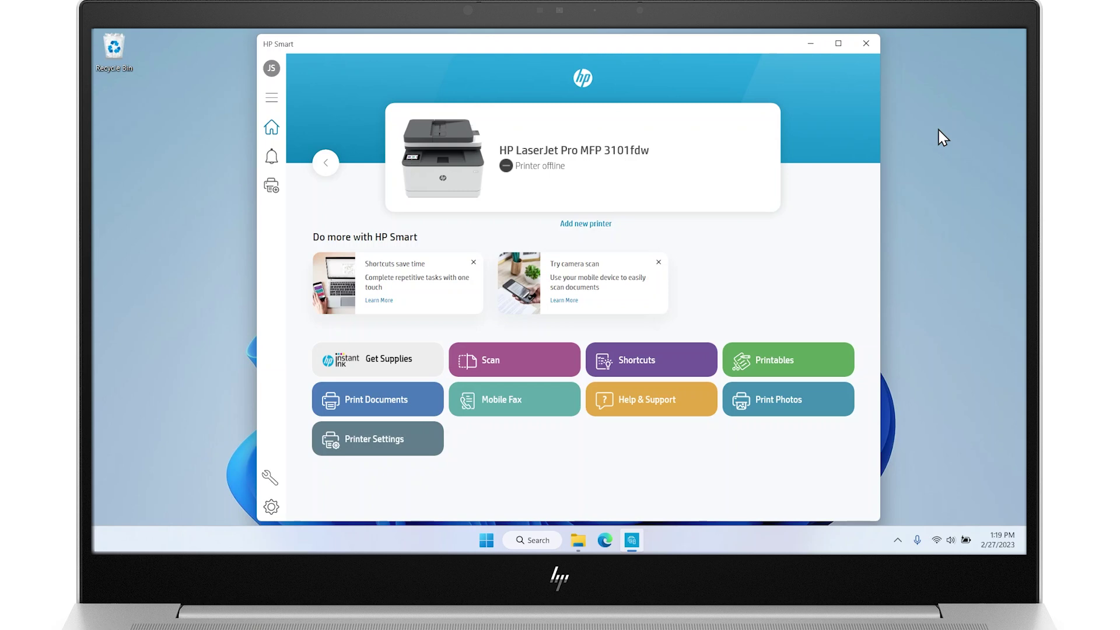
click(870, 49)
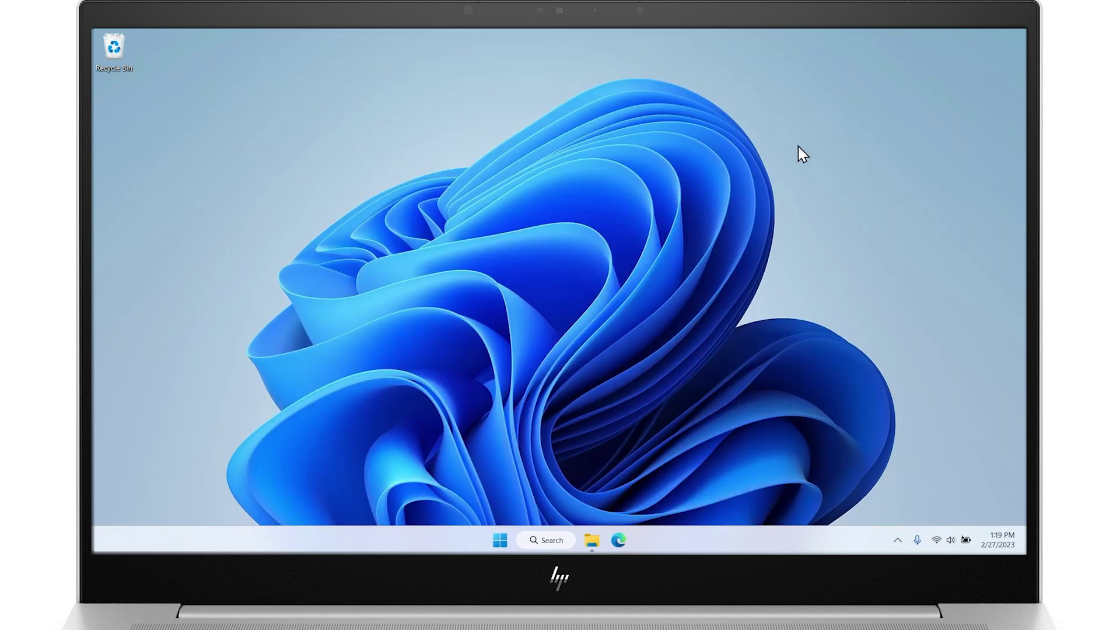
- Remove the HP LaserJet Pro MFP 3101-3108 in Printers & scanners, confirming with Yes
click(551, 542)
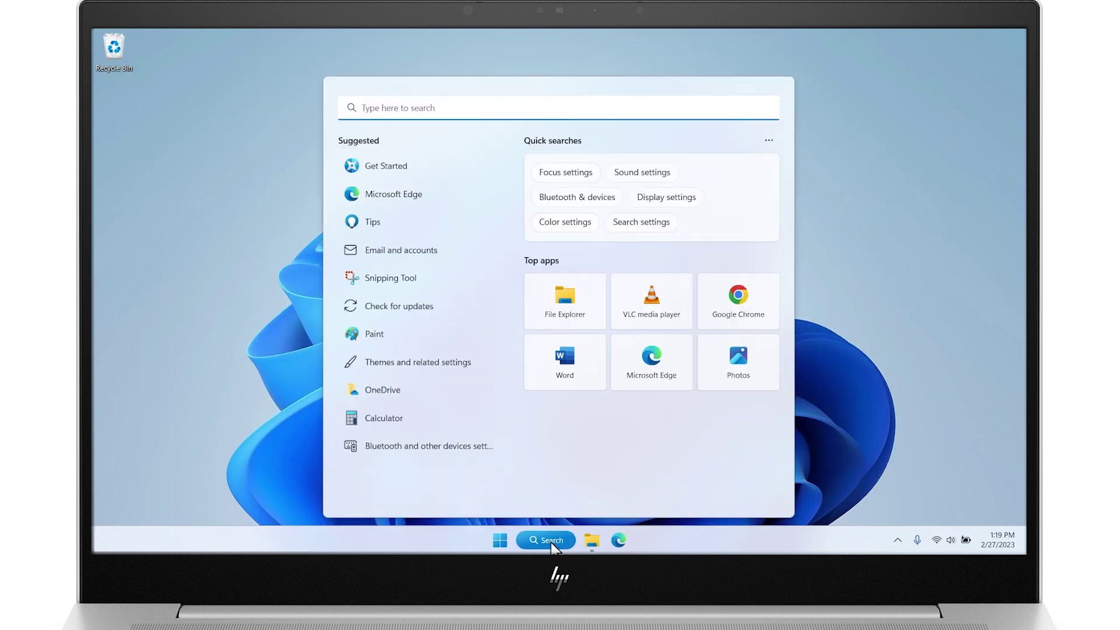
text(Printers & scanners)
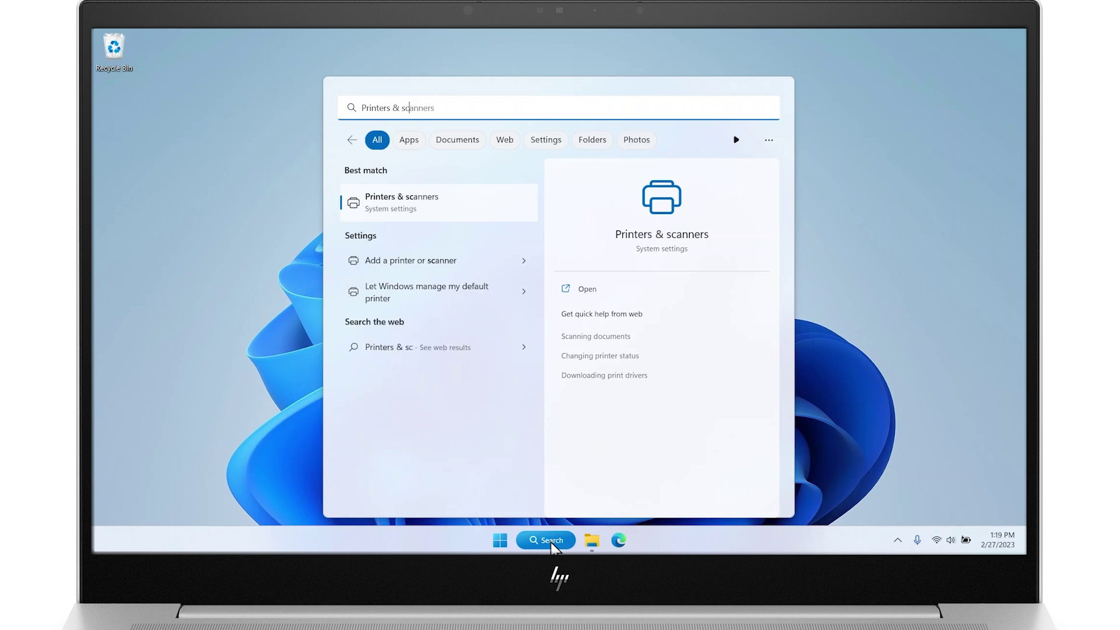
click(436, 216)
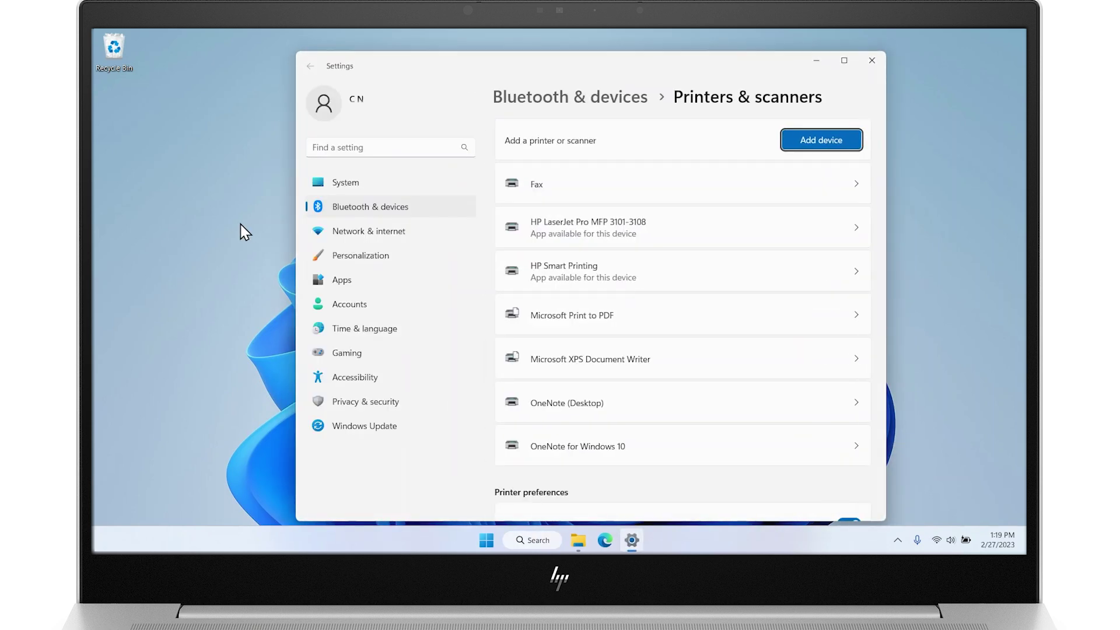
click(554, 241)
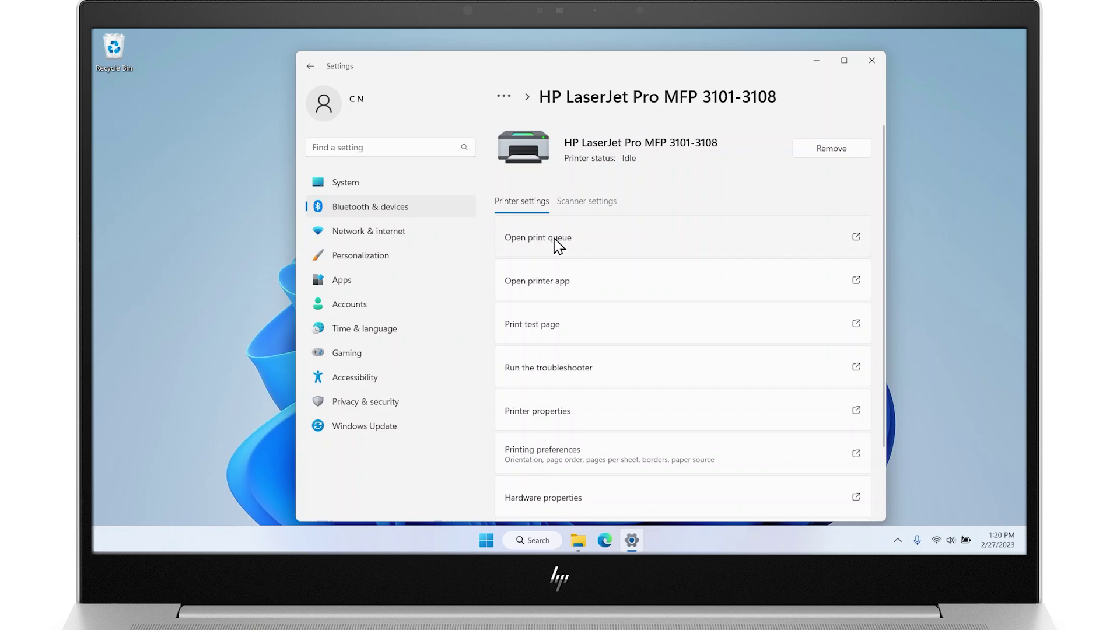
click(798, 151)
click(780, 117)
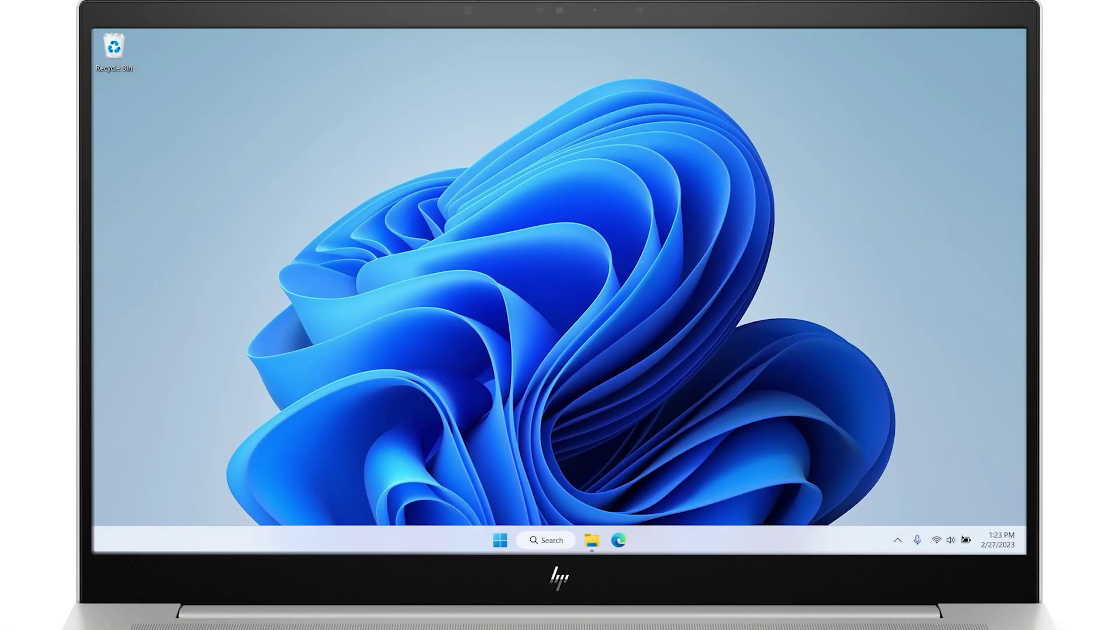
- In Printers & scanners, use Add device to scan for the HP printer
click(531, 540)
text(Pr)
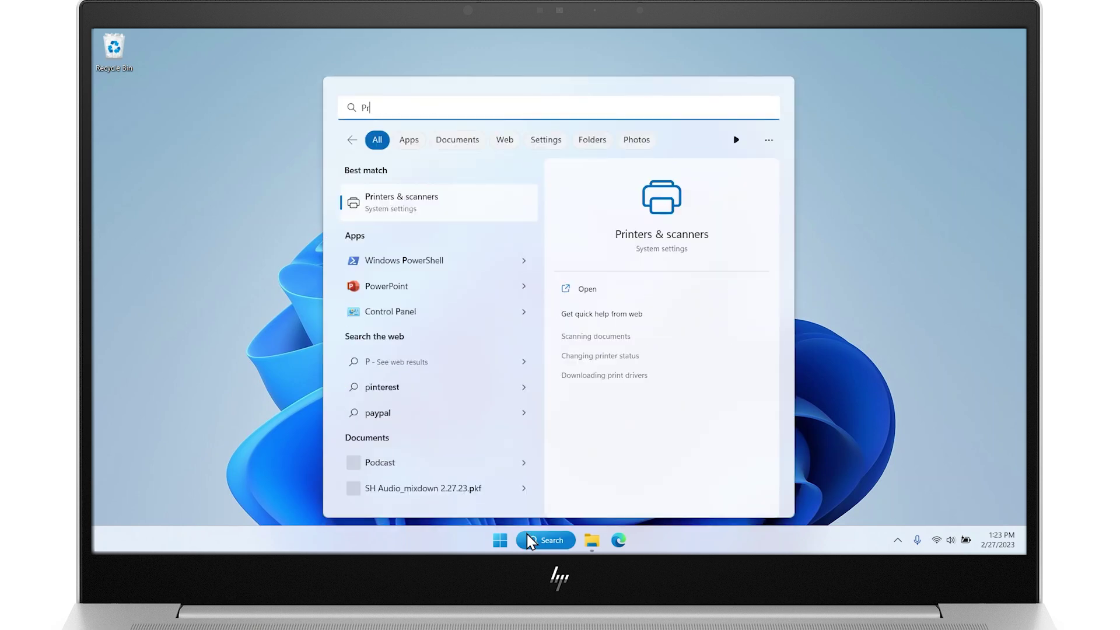
text(inters & scanners)
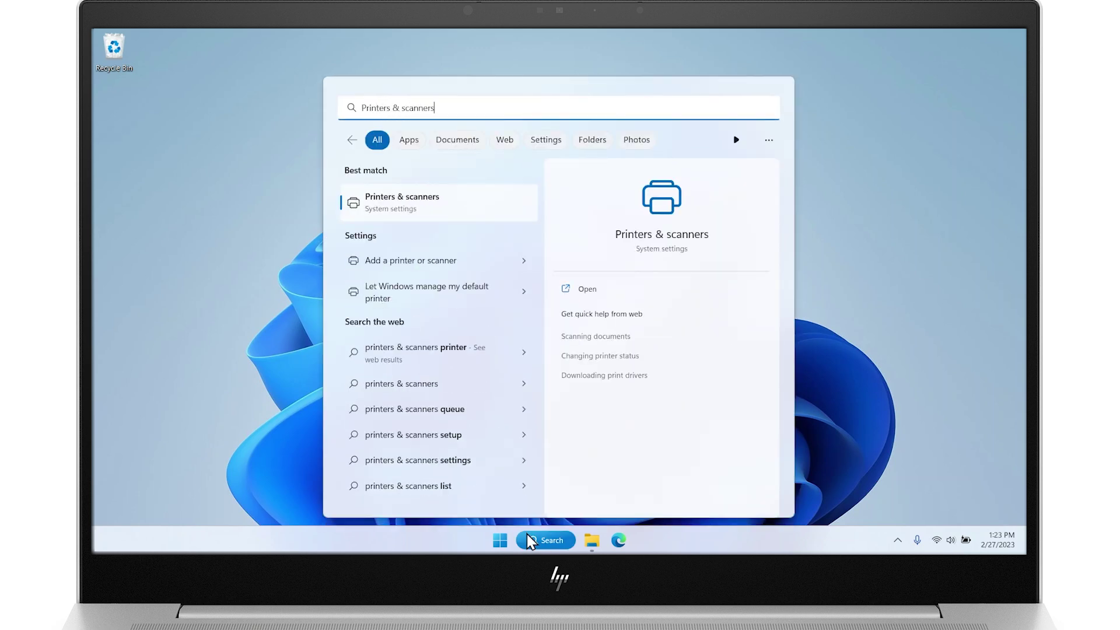
click(430, 215)
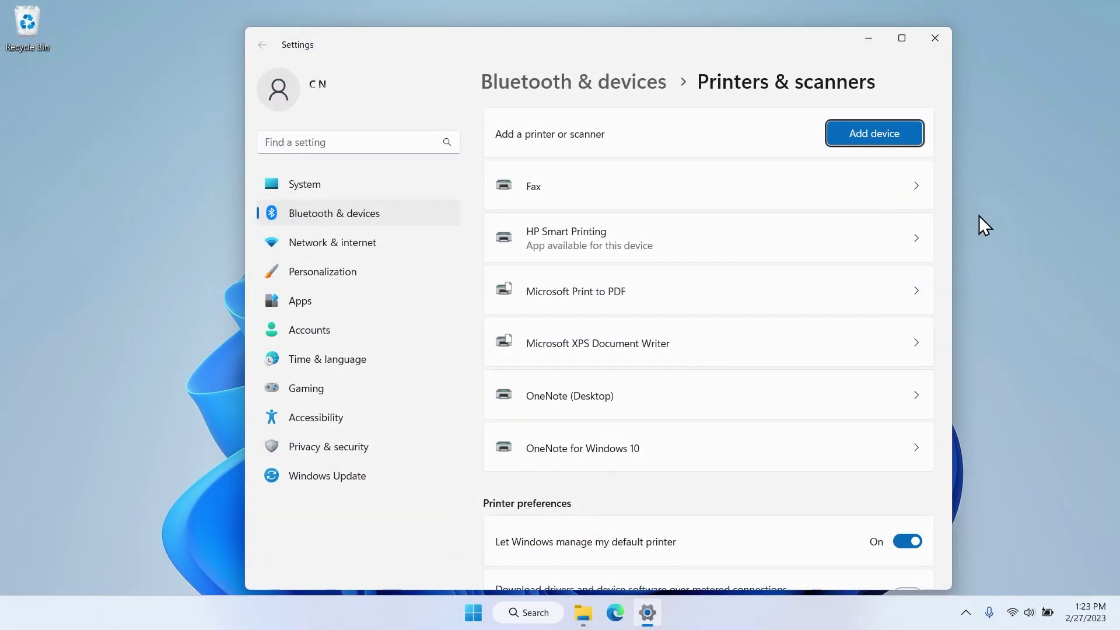
click(875, 134)
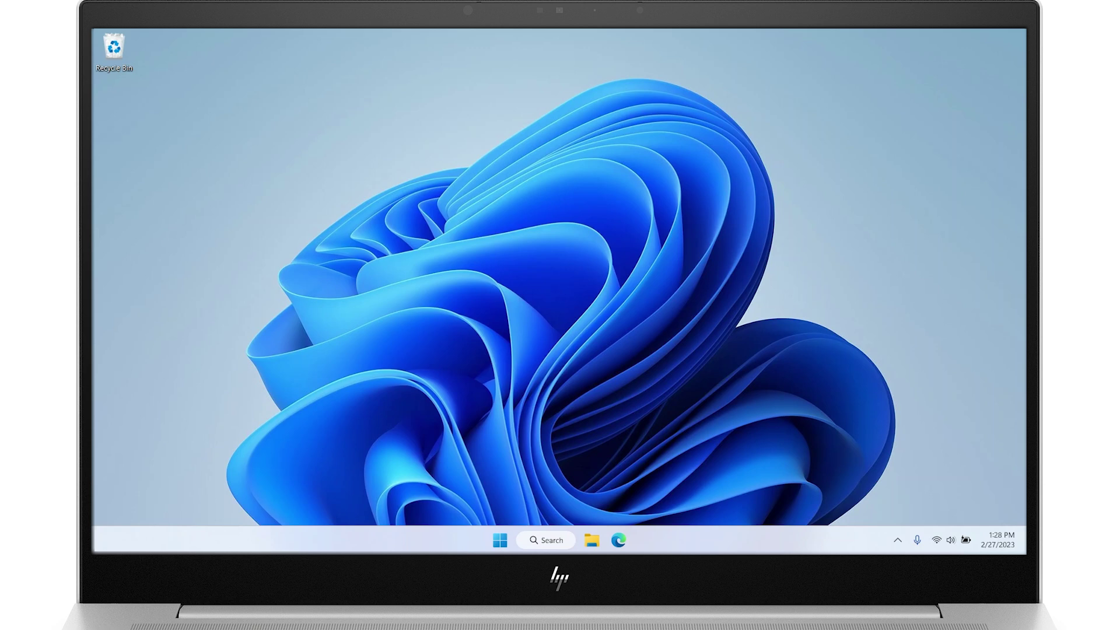
- Launch Windows Fax and Scan and scan a test page with the default New Scan settings
click(532, 541)
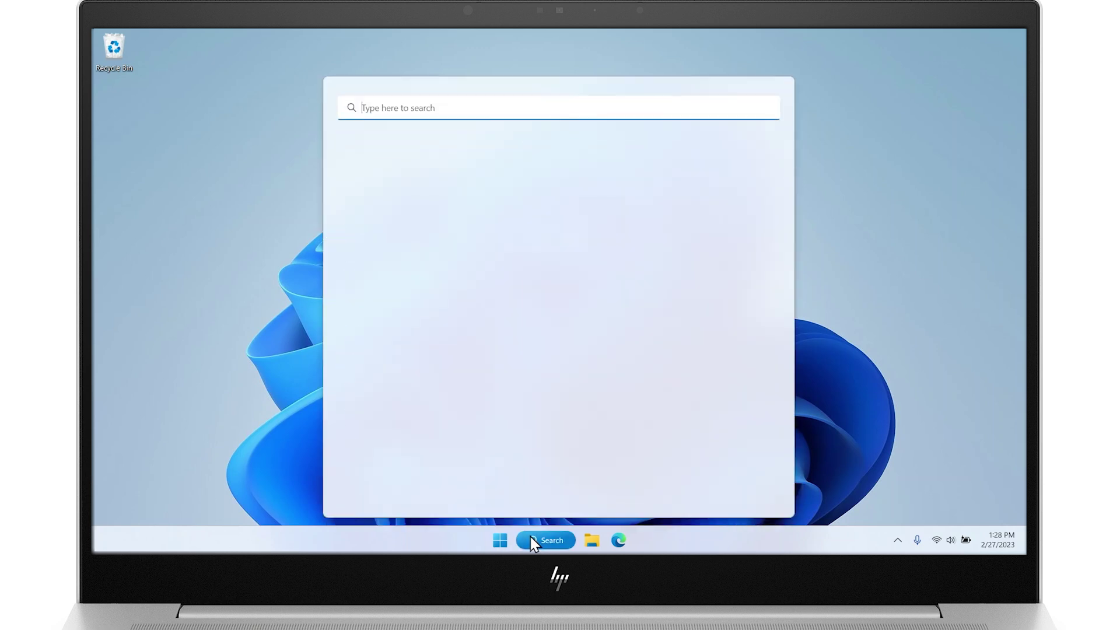
text(Windows Fax and Scan)
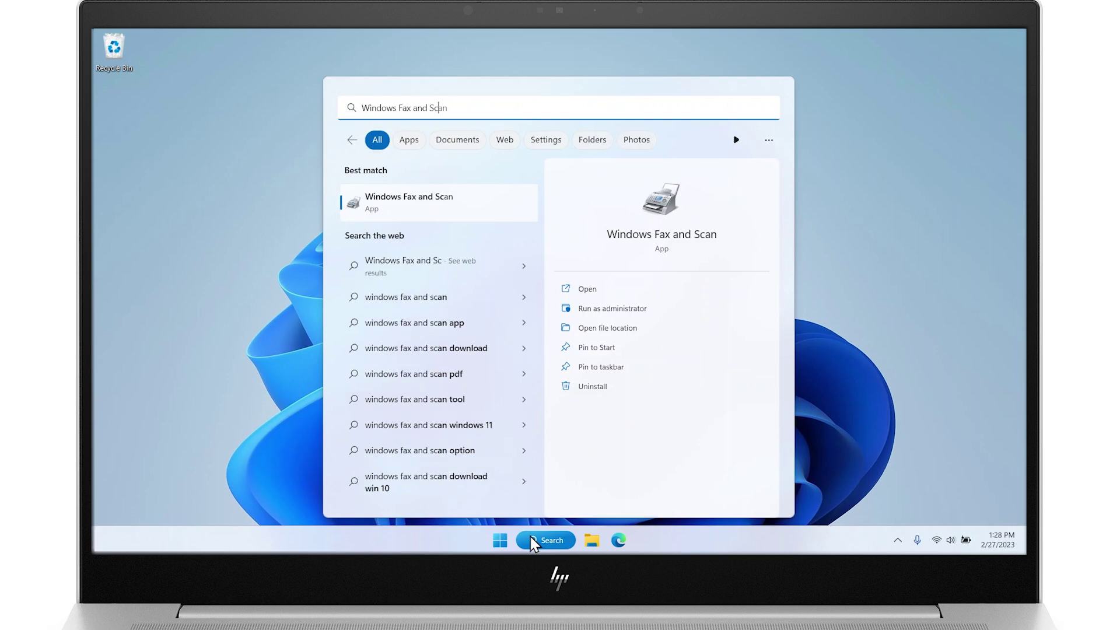
click(385, 202)
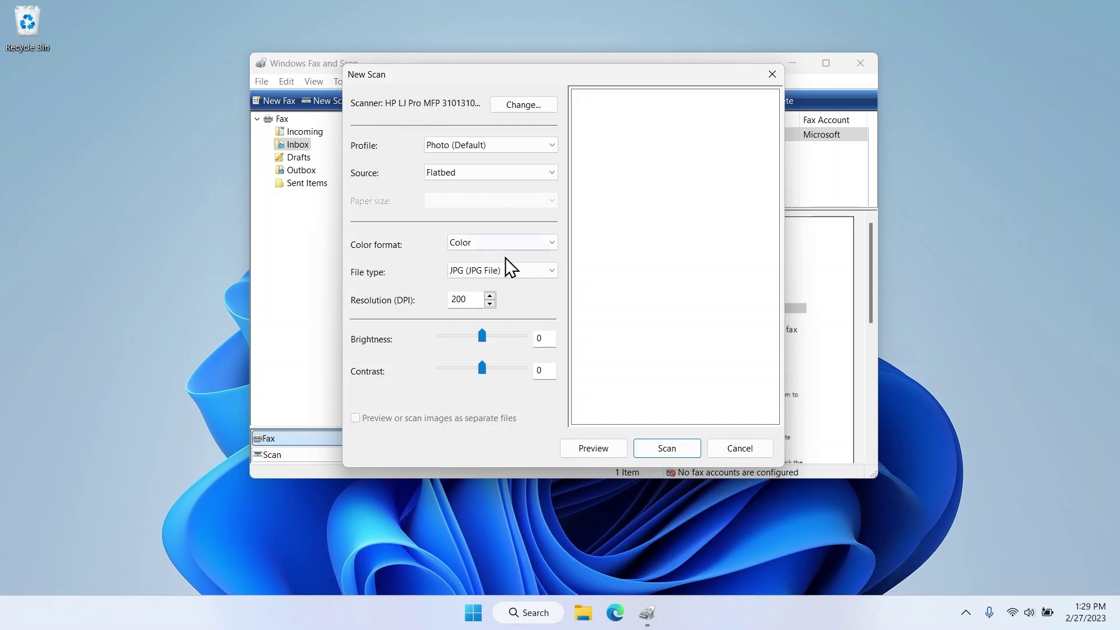
click(659, 449)
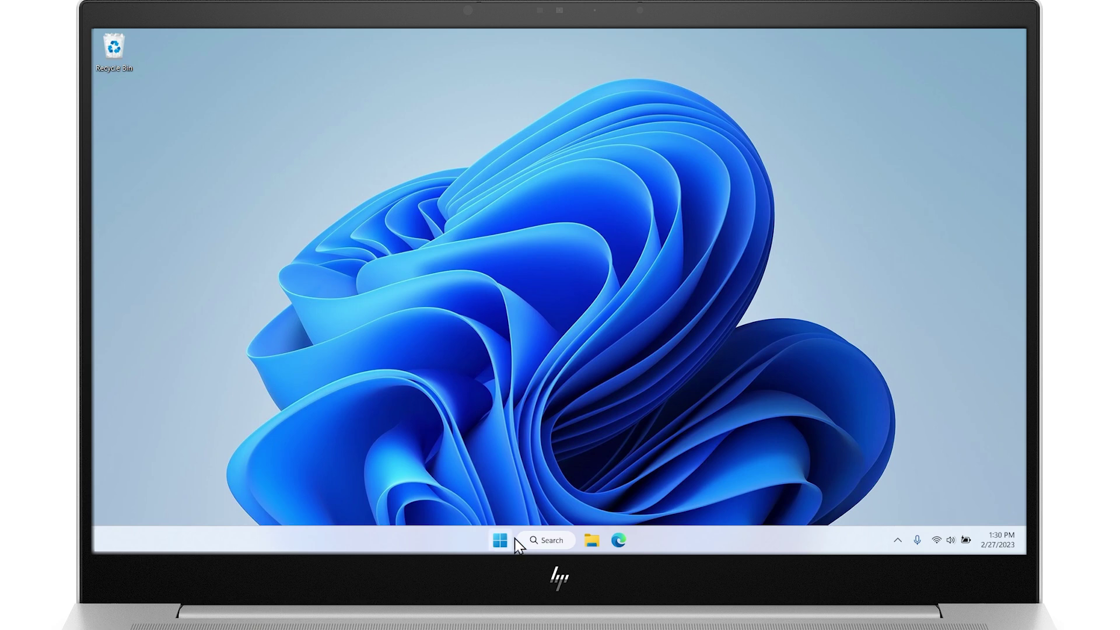
click(534, 540)
- Find HP Smart in Installed apps and uninstall it, confirming the Uninstall prompt
text(Add or remove programs)
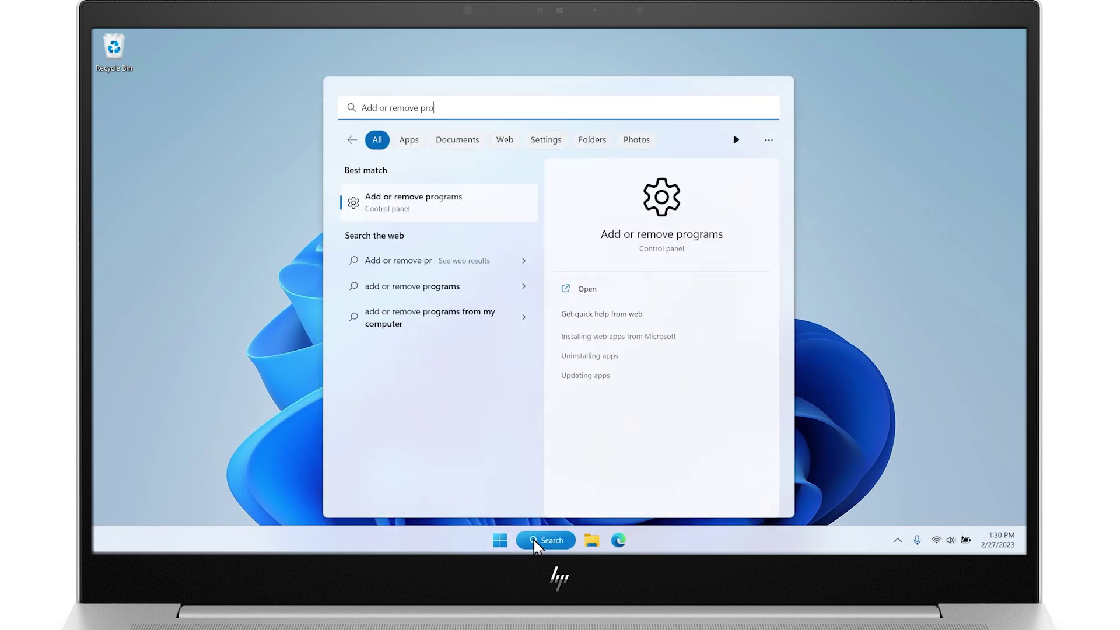
click(463, 205)
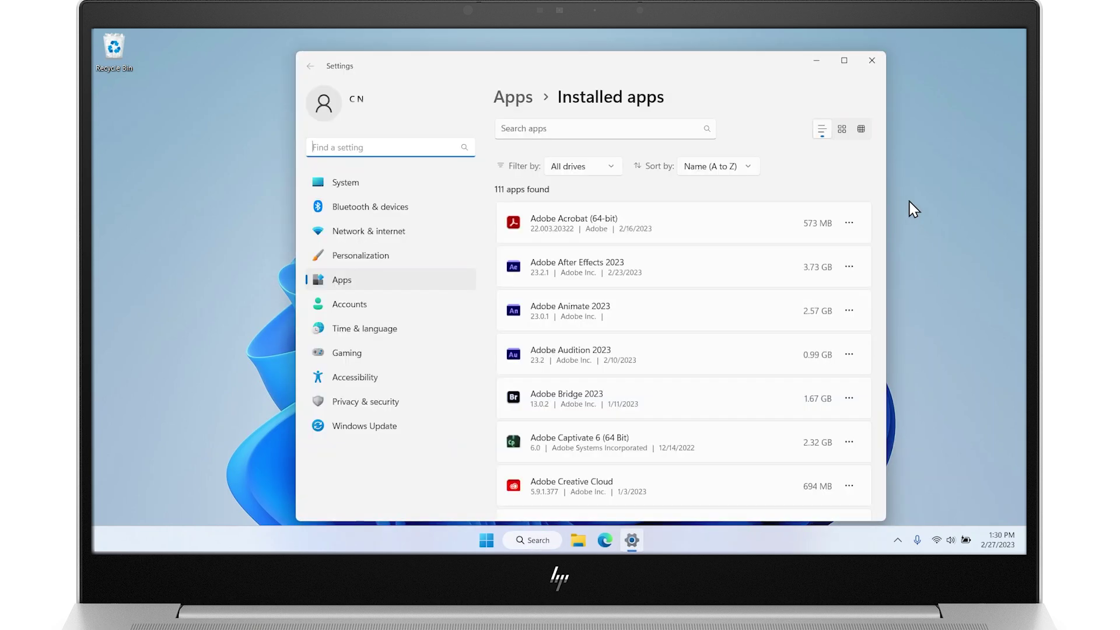
click(596, 122)
text(HP Smart)
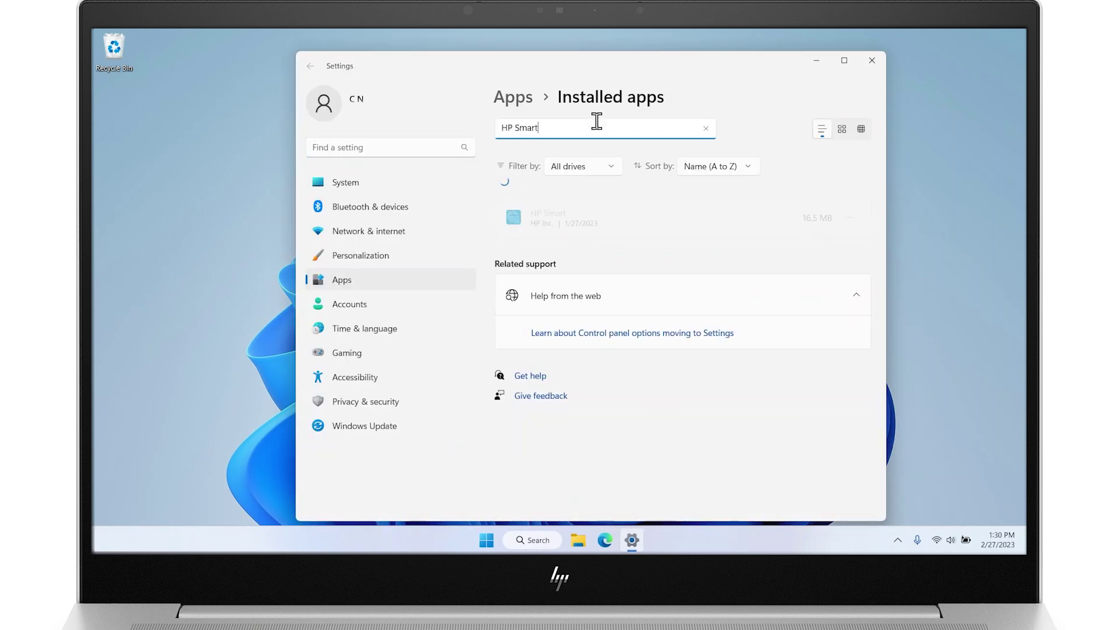
click(849, 222)
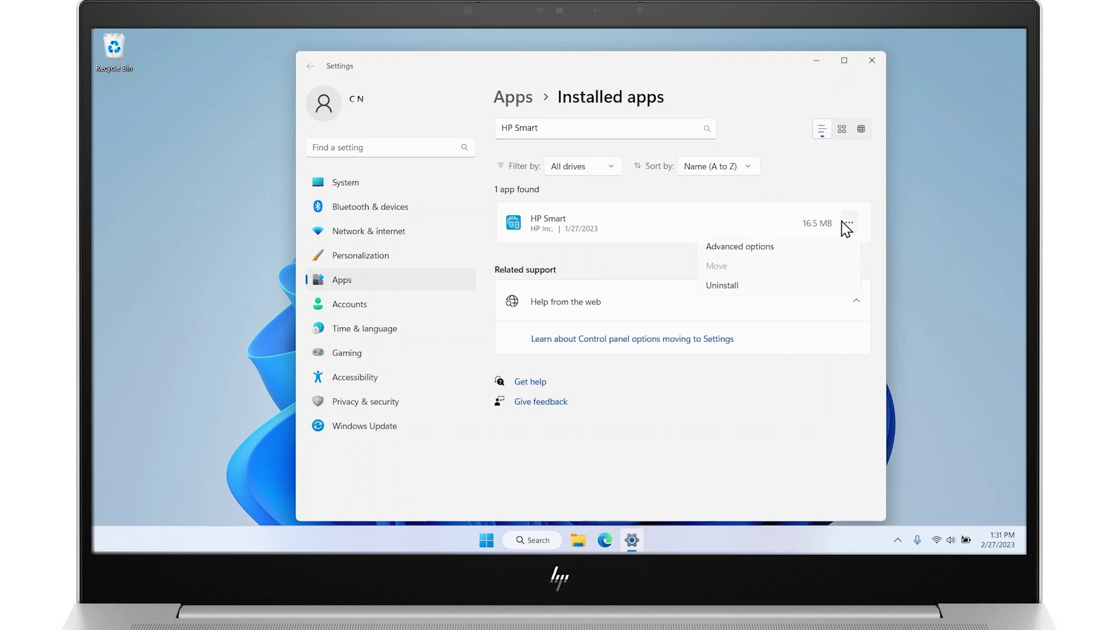
click(760, 292)
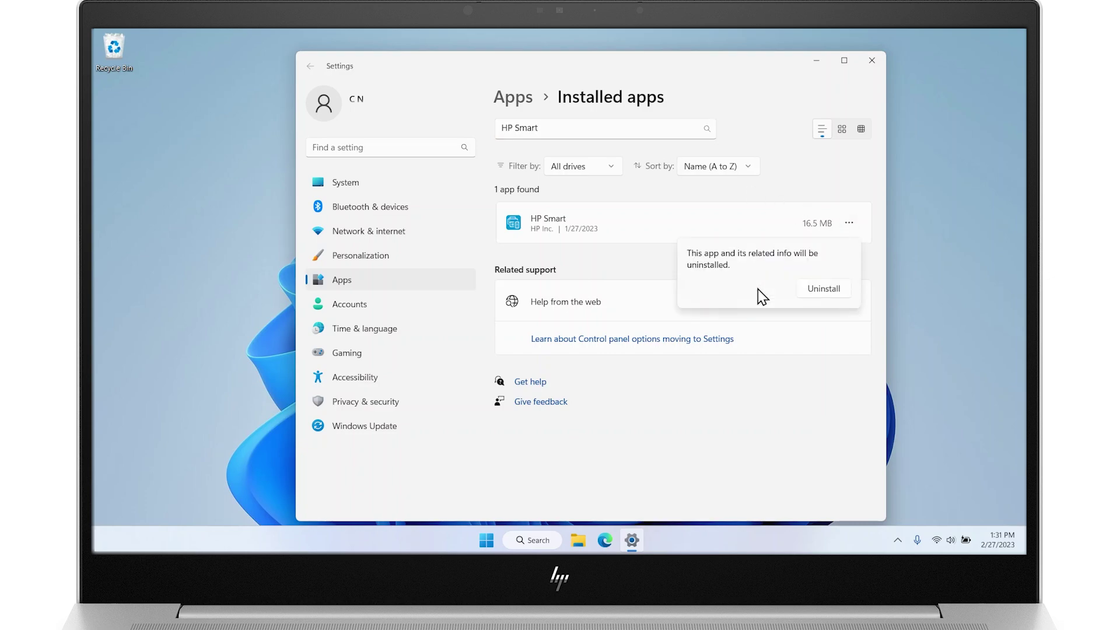
click(808, 291)
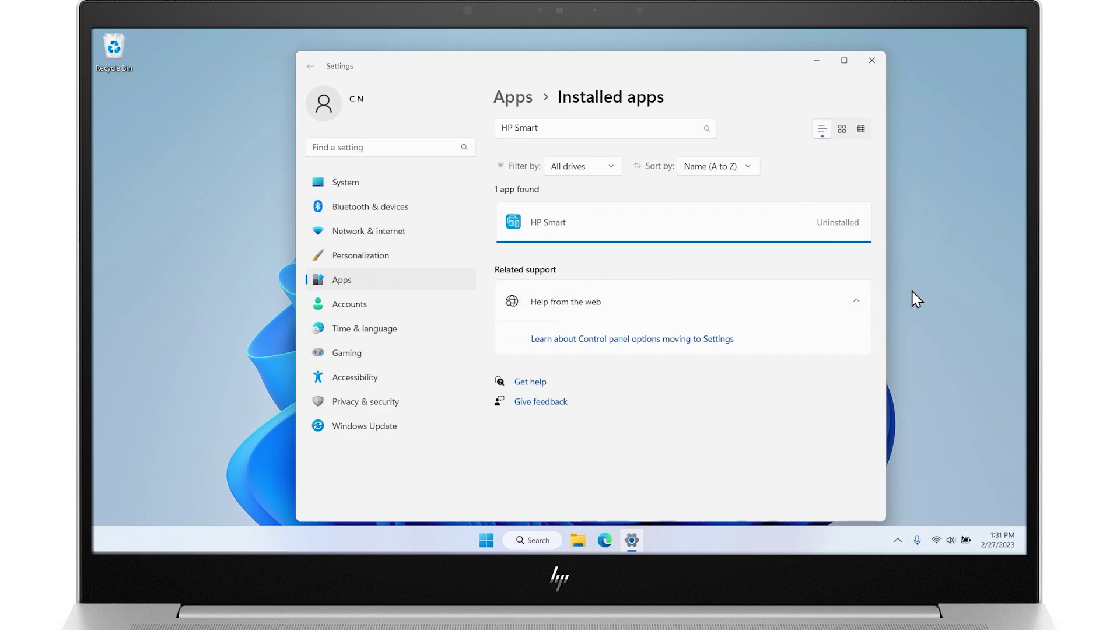